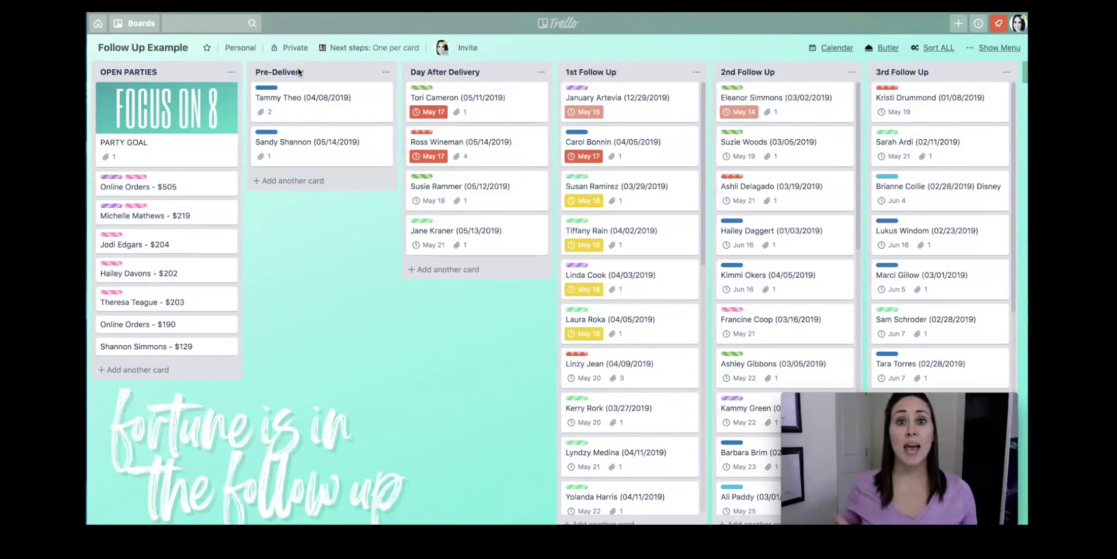
Add a card to the Pre-Delivery list titled with the customer's name followed by (05/17/2019)
left_click(346, 181)
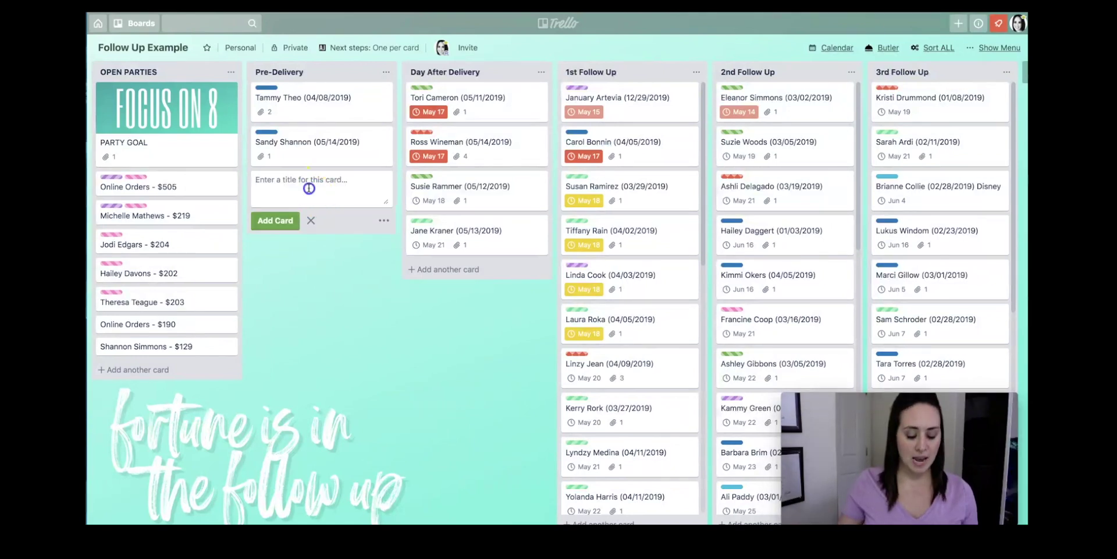
type("Susie ")
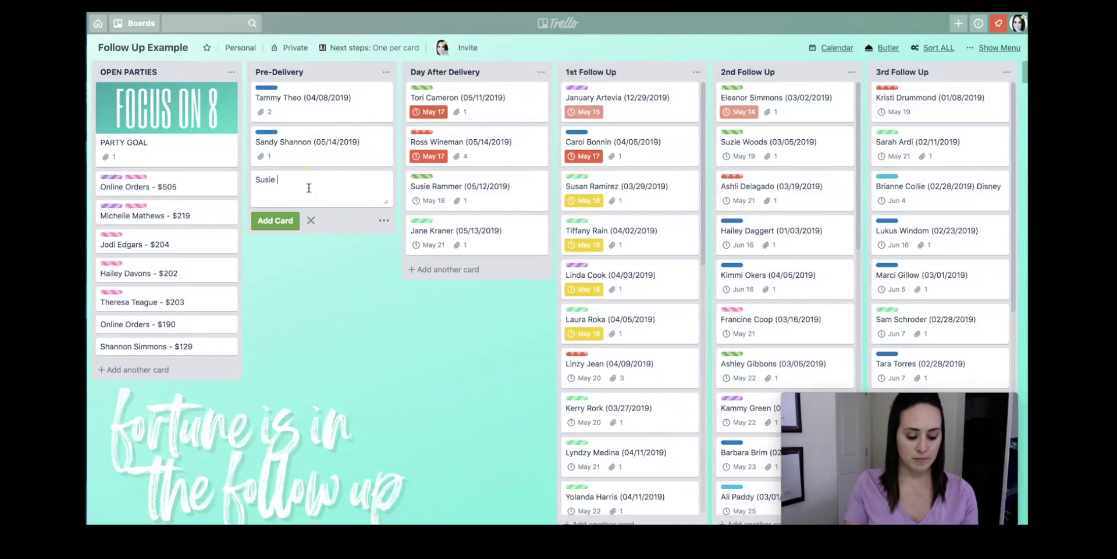
type("Q (05/17/2019)")
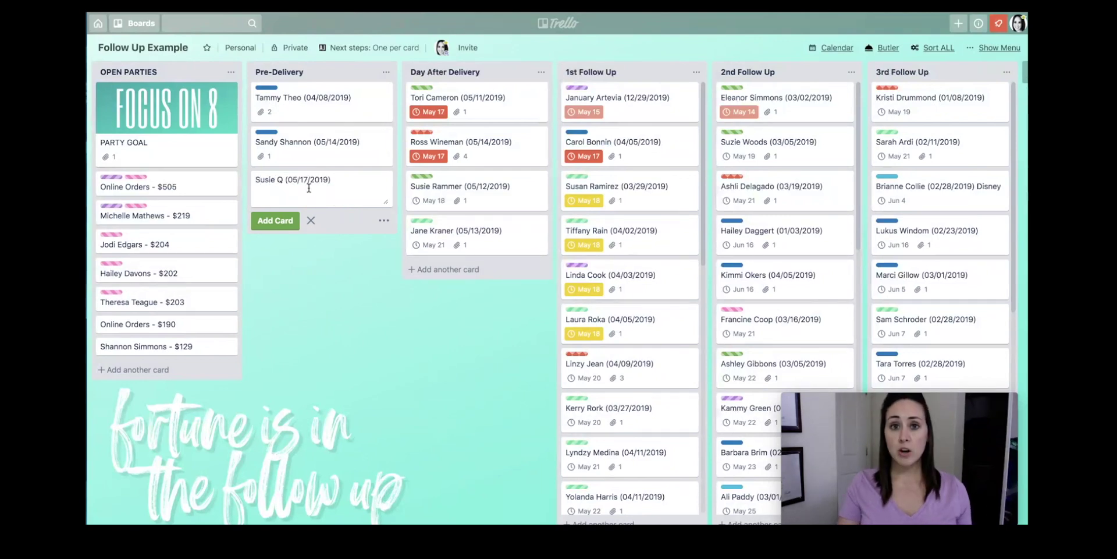
key("Return")
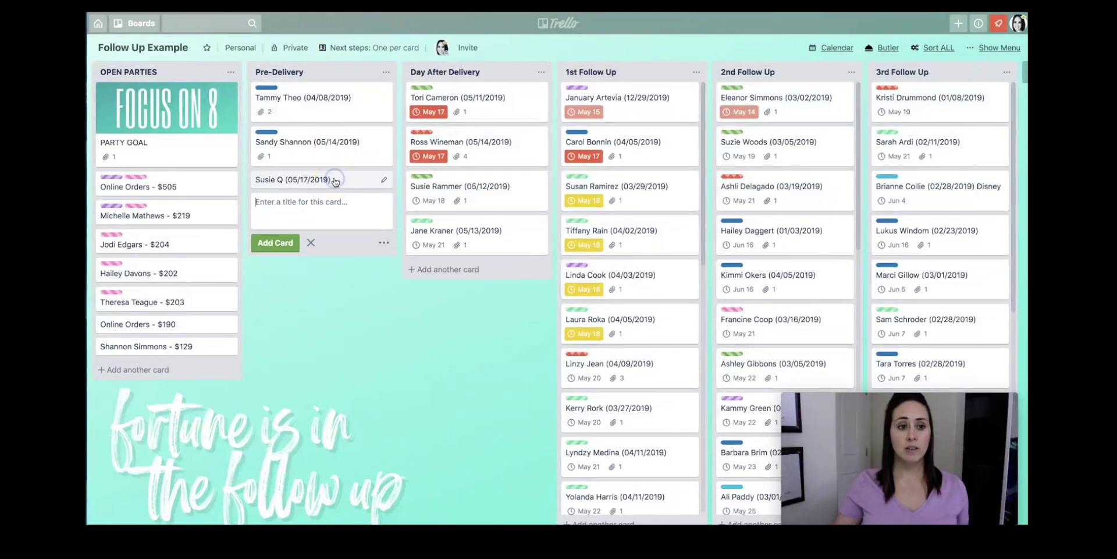
Open the new Pre-Delivery card and look at the sources available for adding an attachment
left_click(335, 181)
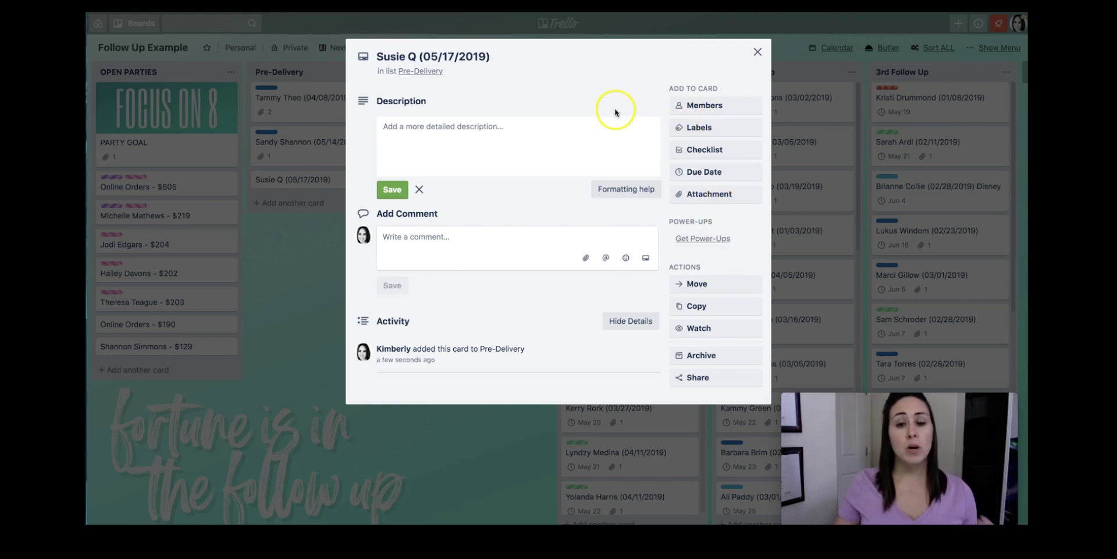
left_click(709, 194)
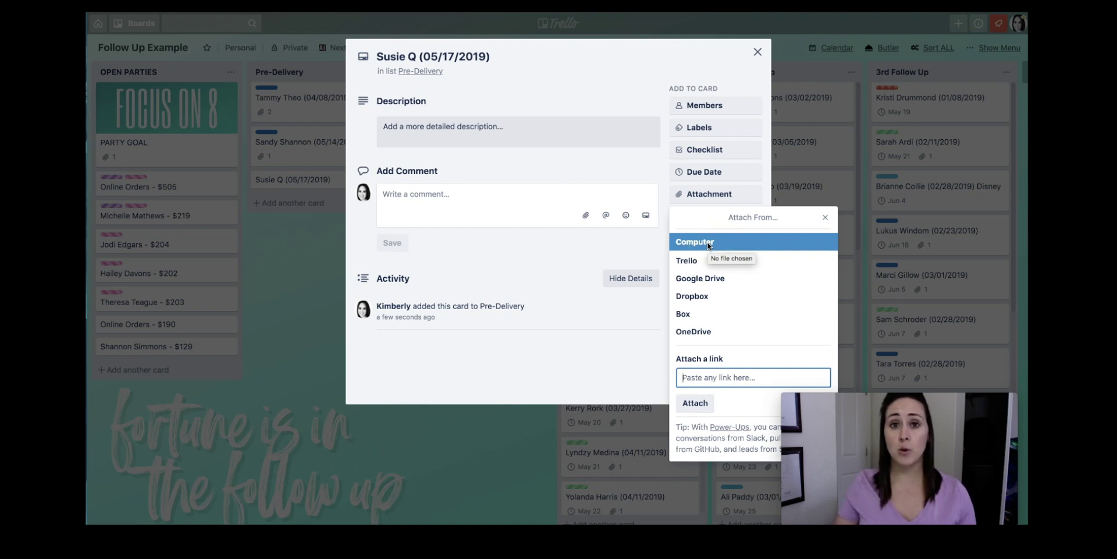
left_click(793, 219)
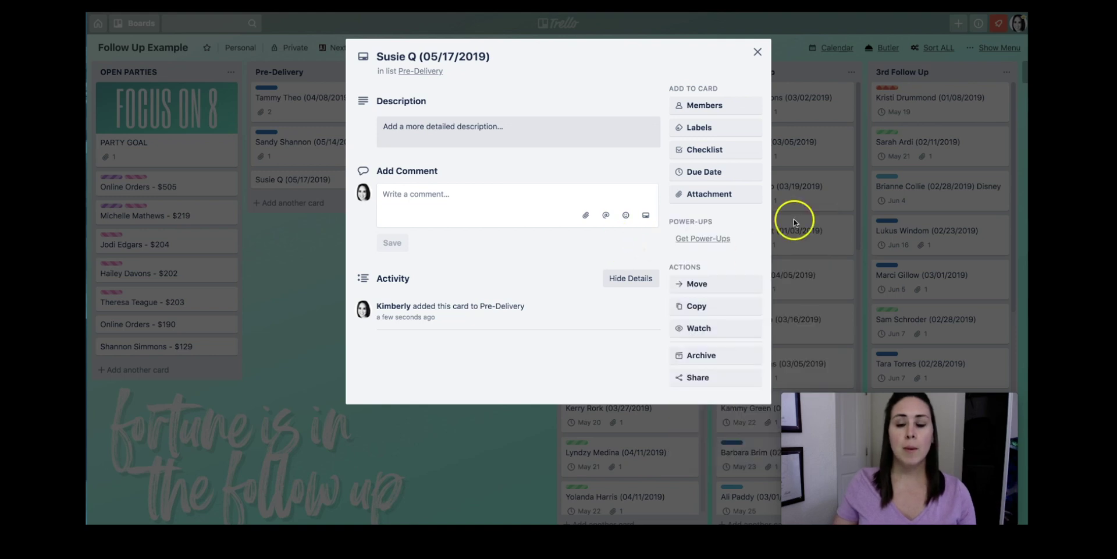
Assign the Scentsy.com and Mentioned Opportunity labels to the card and close it
left_click(702, 128)
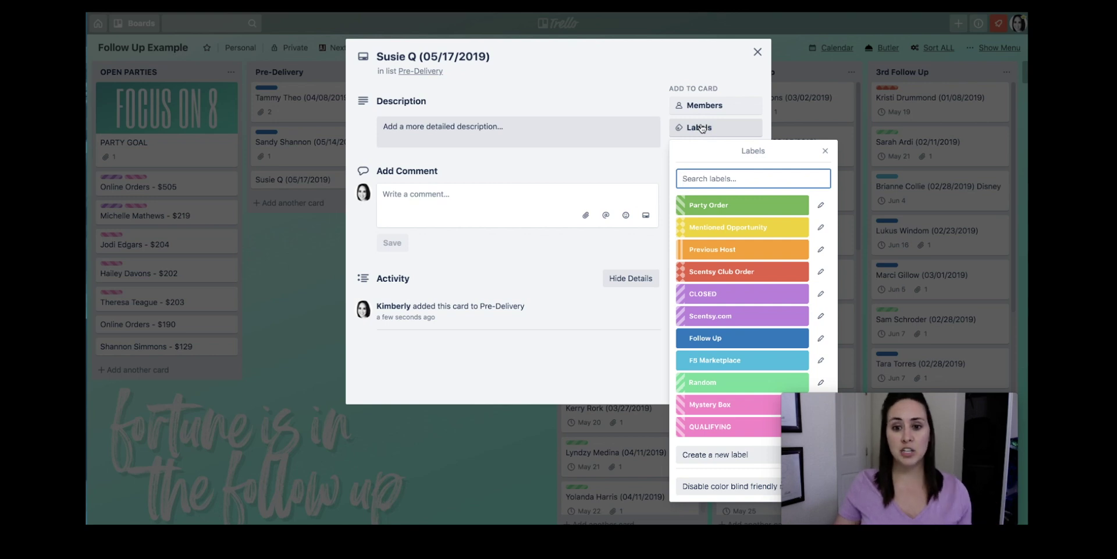
left_click(734, 317)
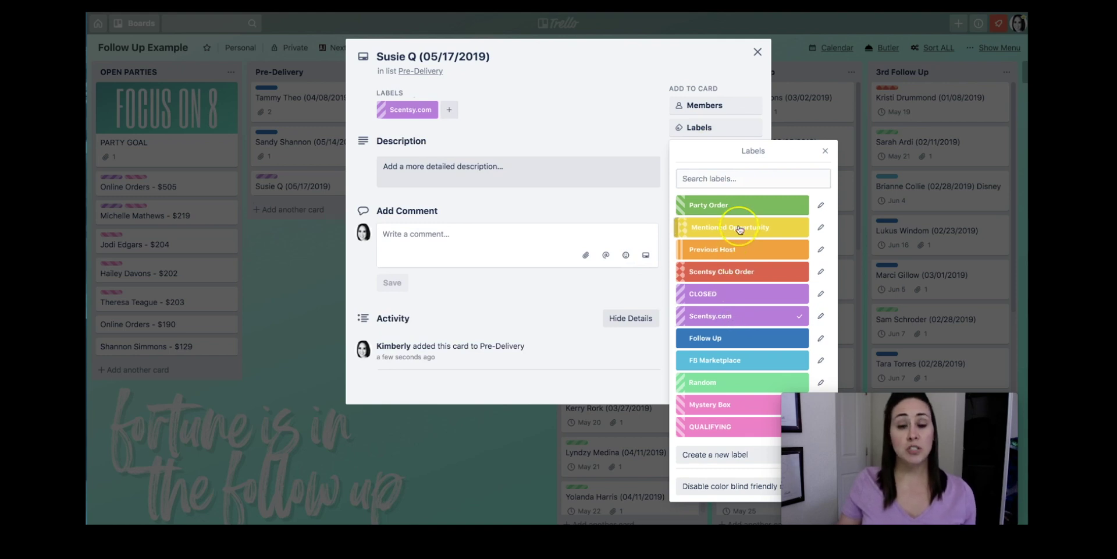
left_click(777, 228)
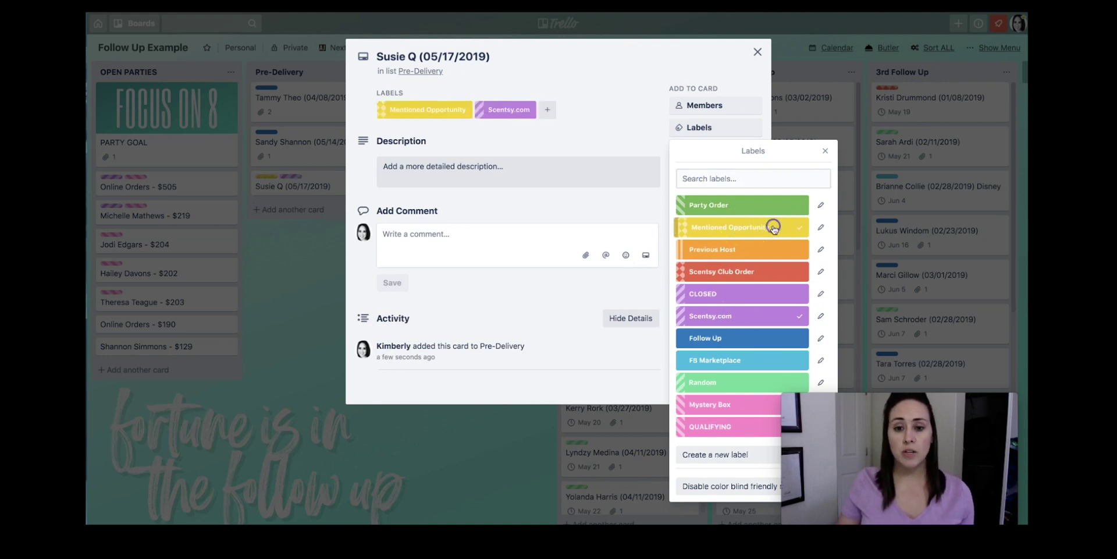
left_click(756, 52)
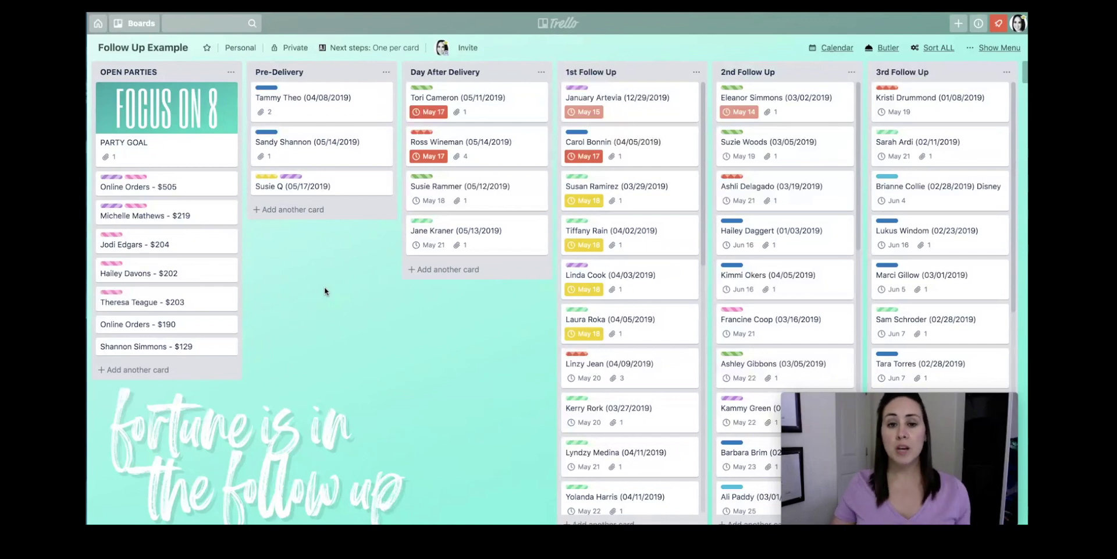
Expand the card labels to view their names across the board, and collapse them again
mouse_move(273, 181)
left_mouse_down()
mouse_move(263, 155)
mouse_move(270, 178)
left_mouse_up()
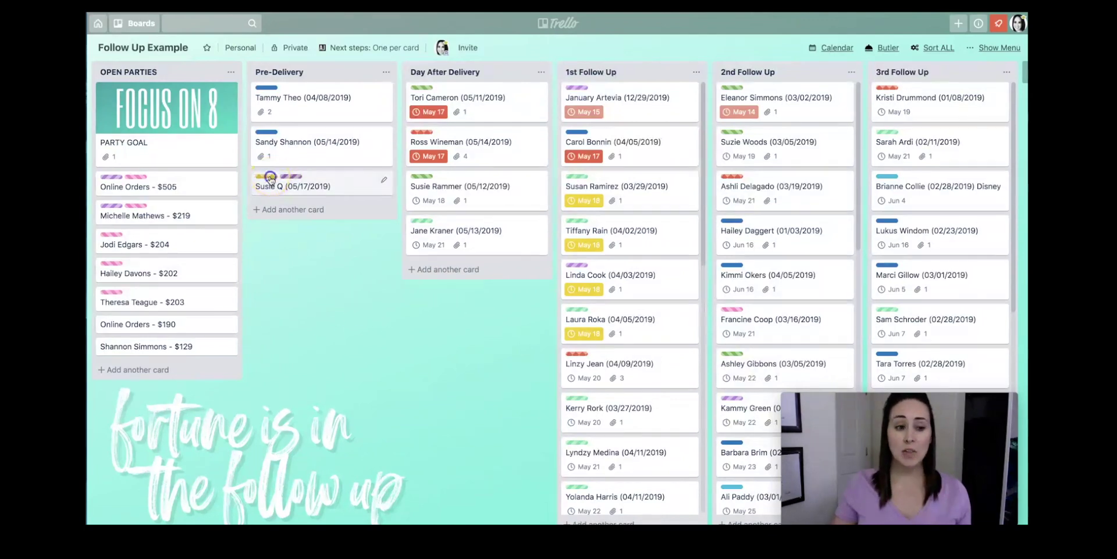
left_click(270, 178)
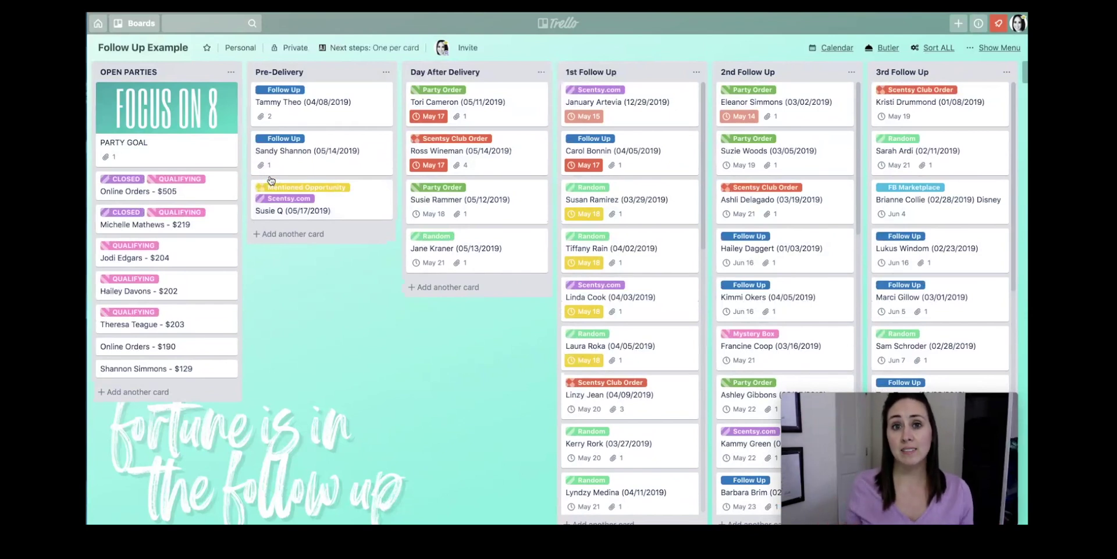
left_click(270, 180)
left_click(319, 265)
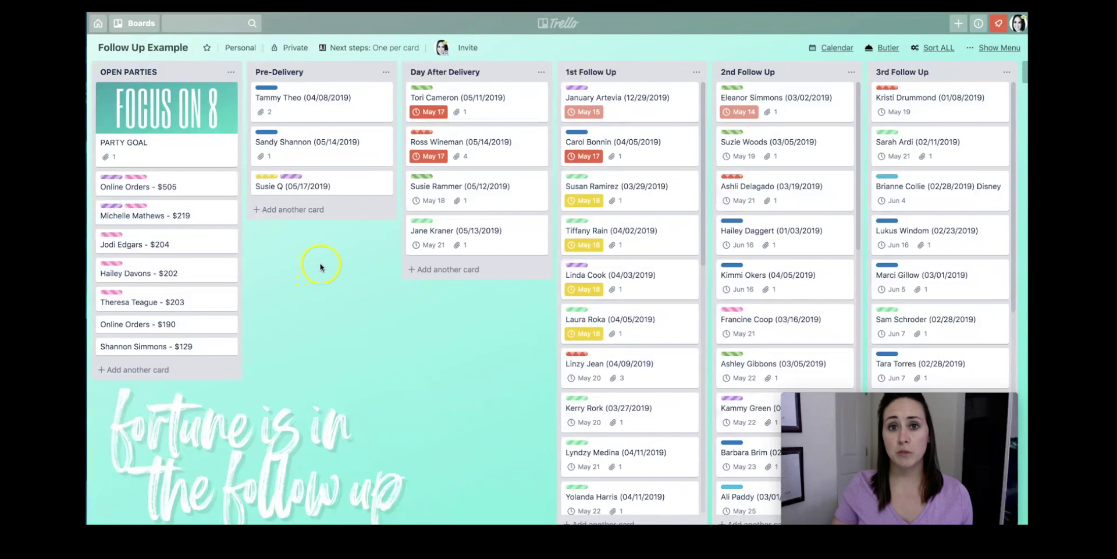
Set the new card's due date to May 28, 2019, and move the card to the end of the Day After Delivery list
mouse_move(349, 180)
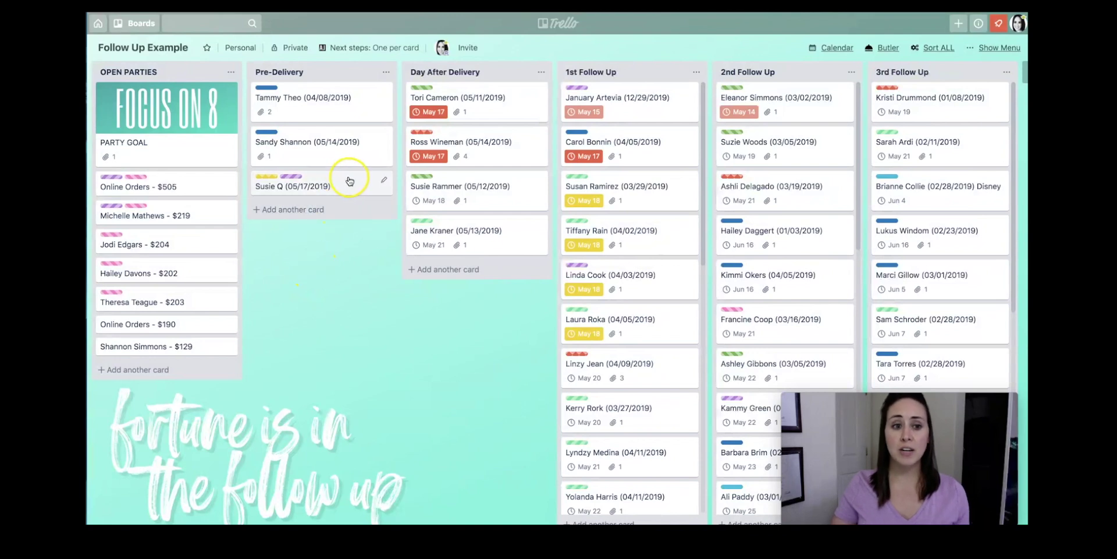
left_click(384, 182)
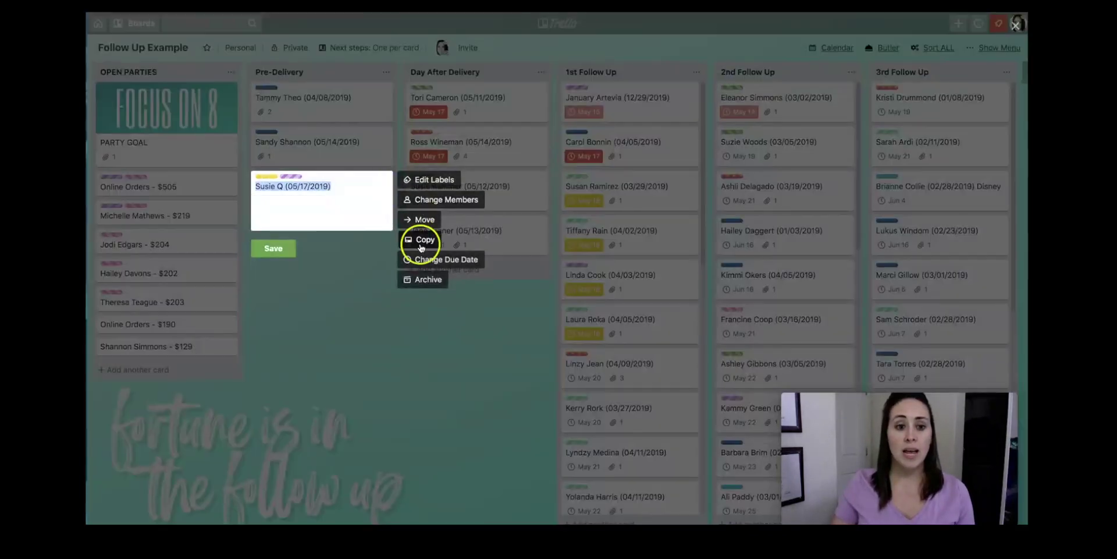
left_click(451, 260)
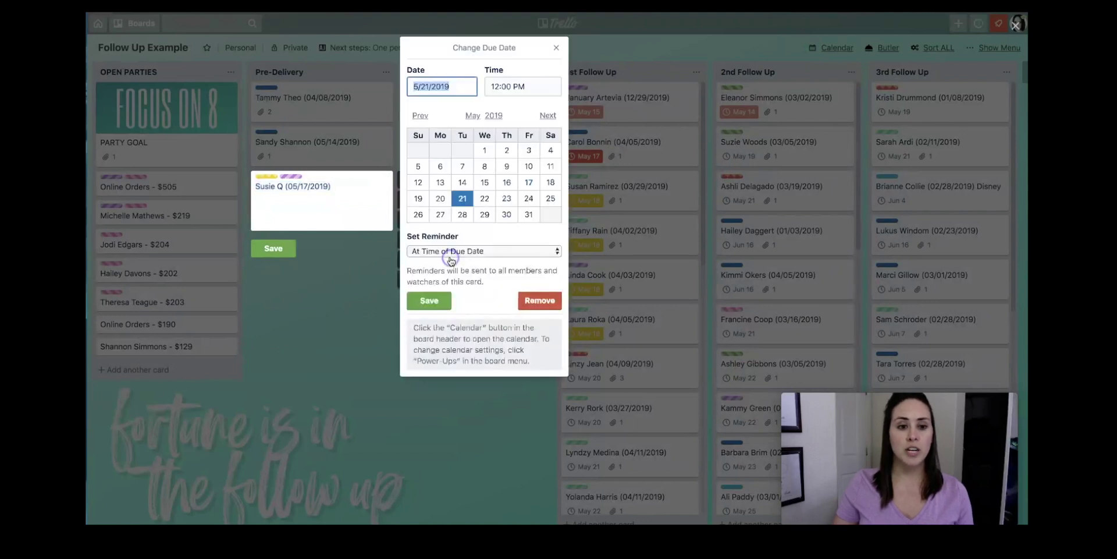
left_click(462, 214)
left_click(433, 305)
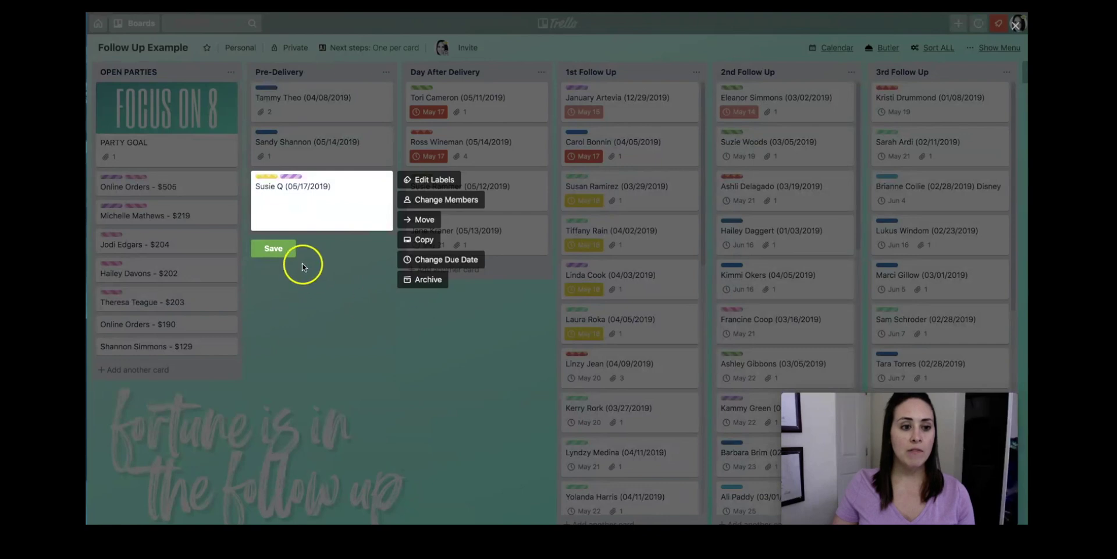
left_click(282, 250)
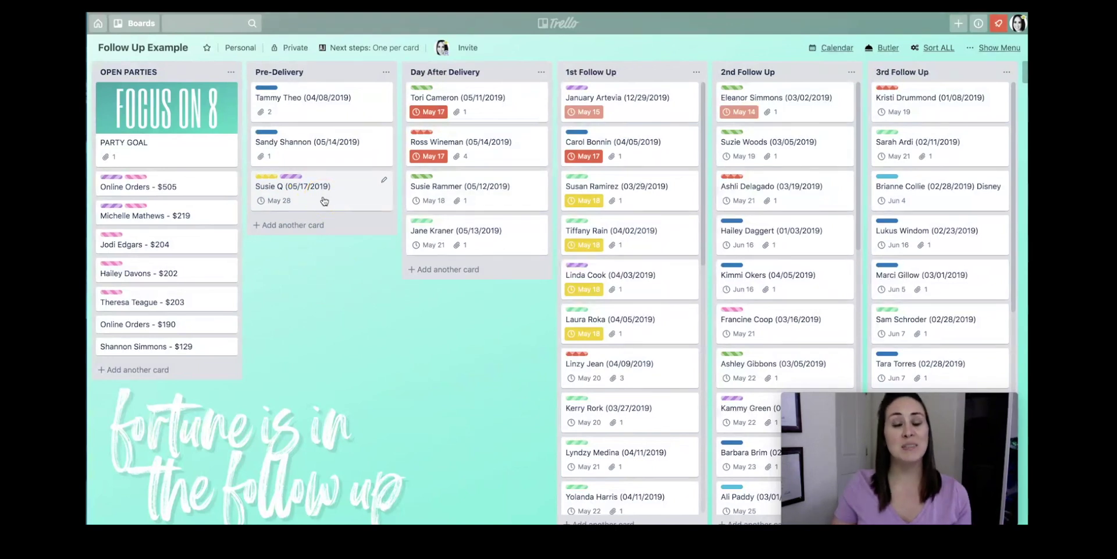
left_click_drag(313, 195, 471, 274)
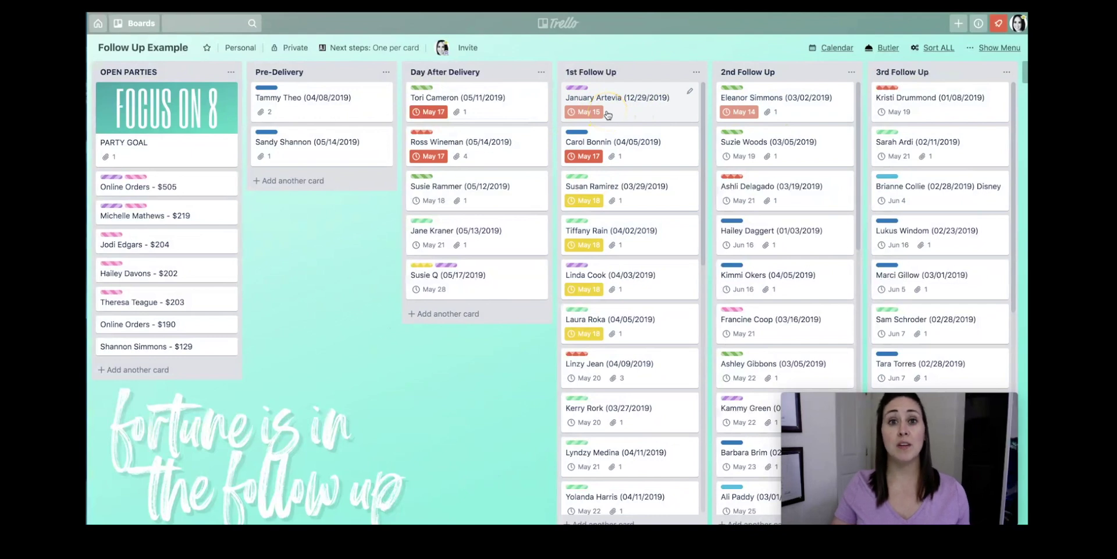
Move every card in the Day After Delivery list to the 1st Follow Up list
left_click_drag(449, 110, 447, 109)
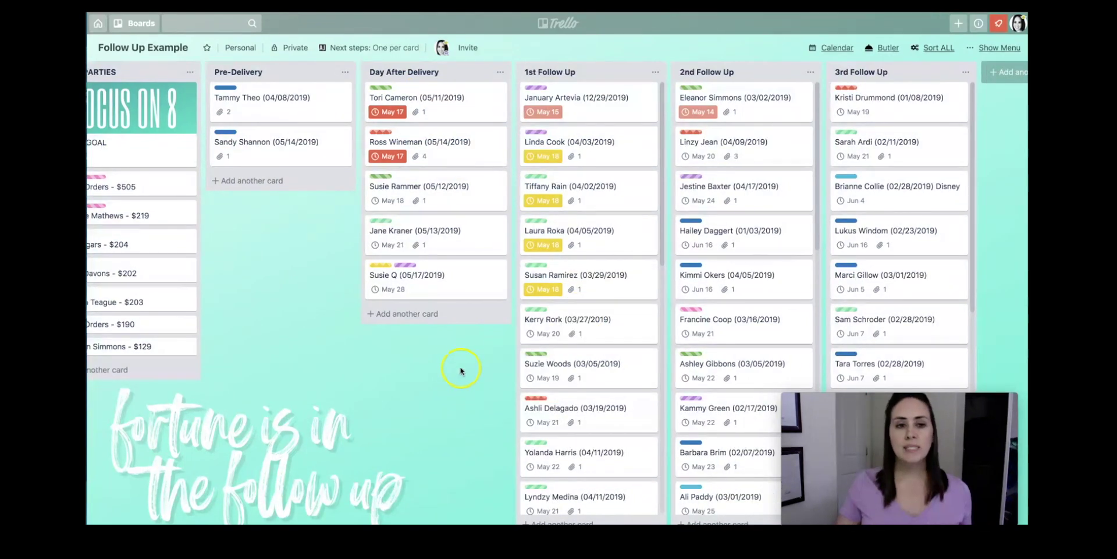
left_click_drag(429, 190, 582, 229)
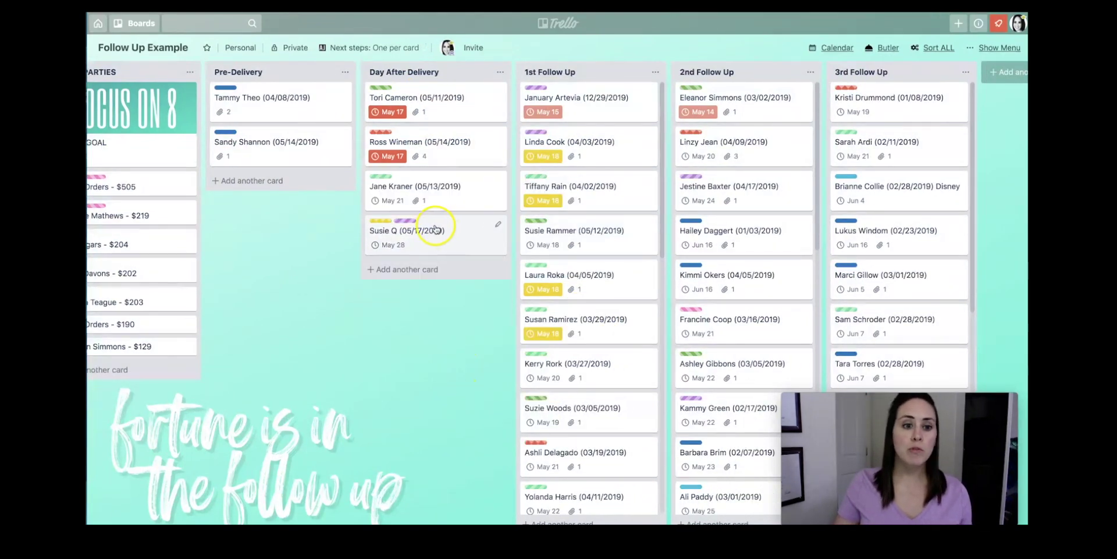
left_click_drag(435, 228, 601, 227)
left_click_drag(461, 187, 585, 230)
left_click_drag(506, 155, 591, 137)
left_click_drag(433, 98, 591, 108)
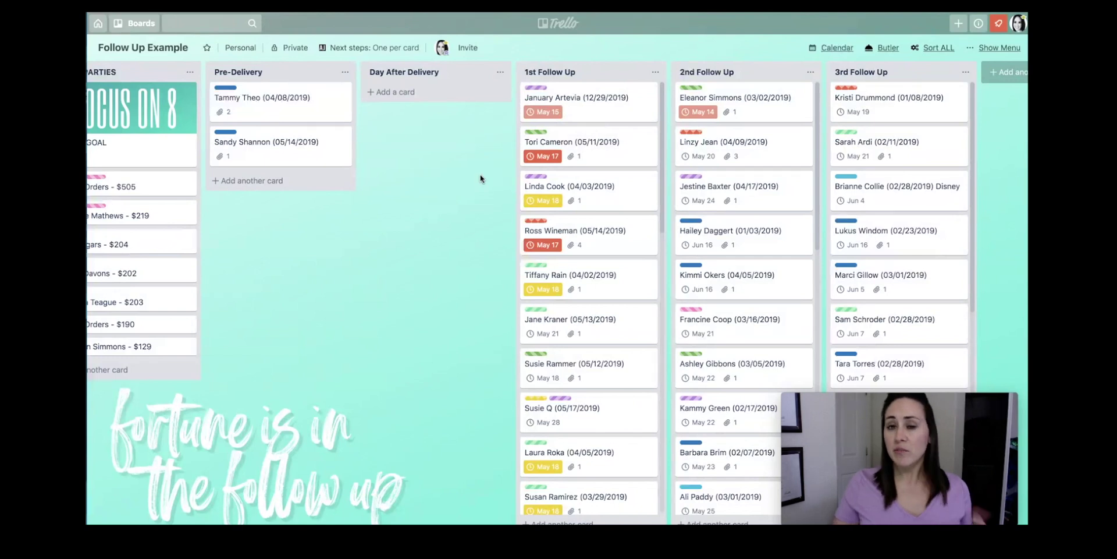
Look at the sorting options for the 1st Follow Up list, including Due Date, without applying one
left_click(655, 72)
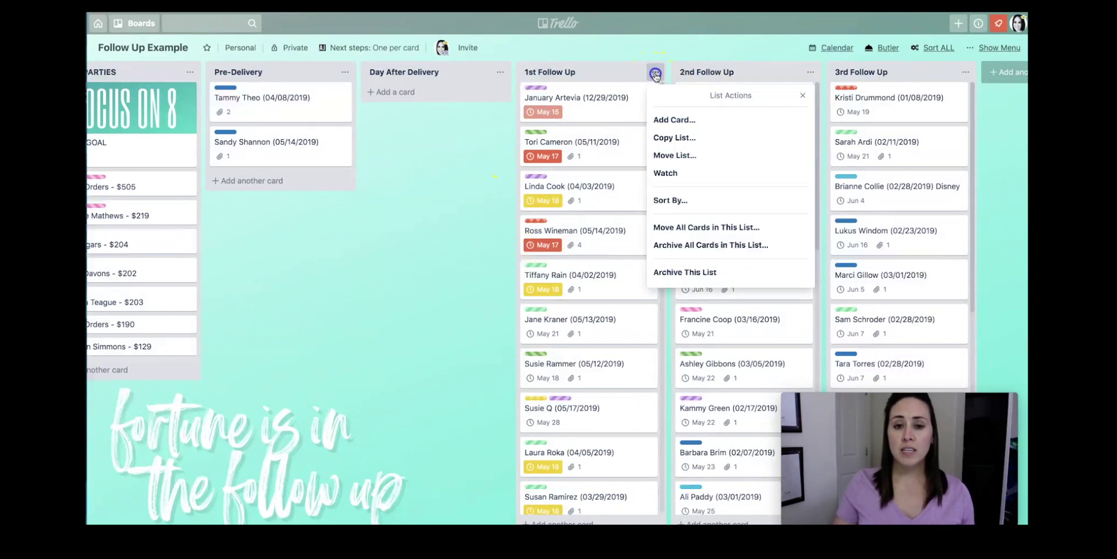
left_click(671, 200)
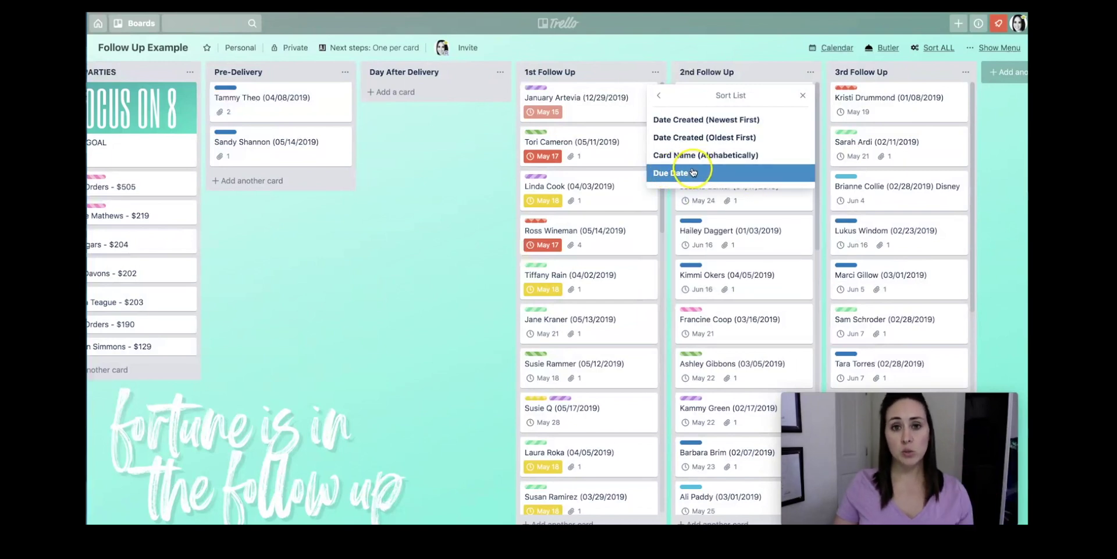
left_click(655, 72)
left_click(653, 51)
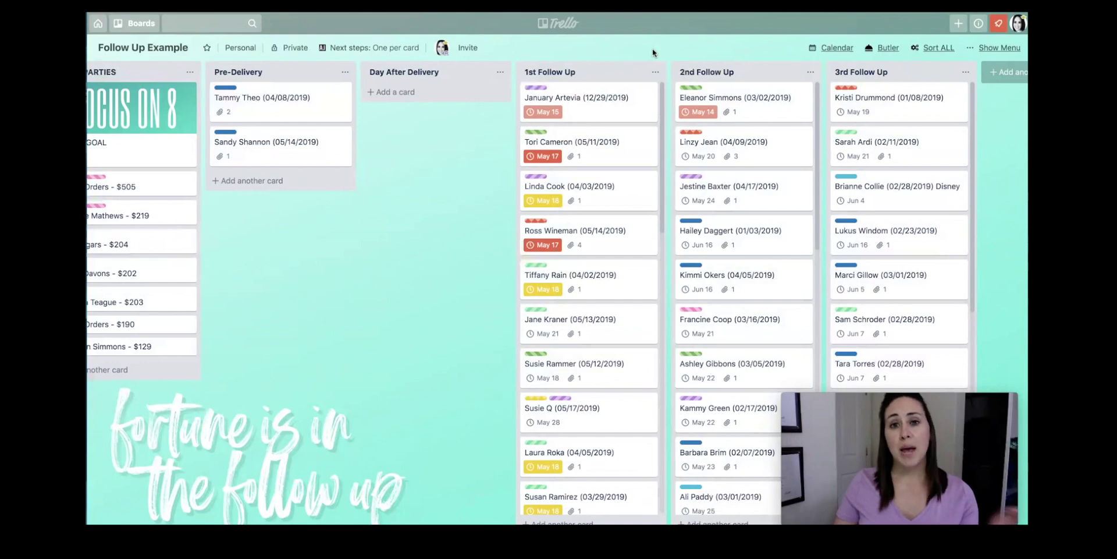
View the Power-Ups section of the board's settings and close it
left_click(999, 49)
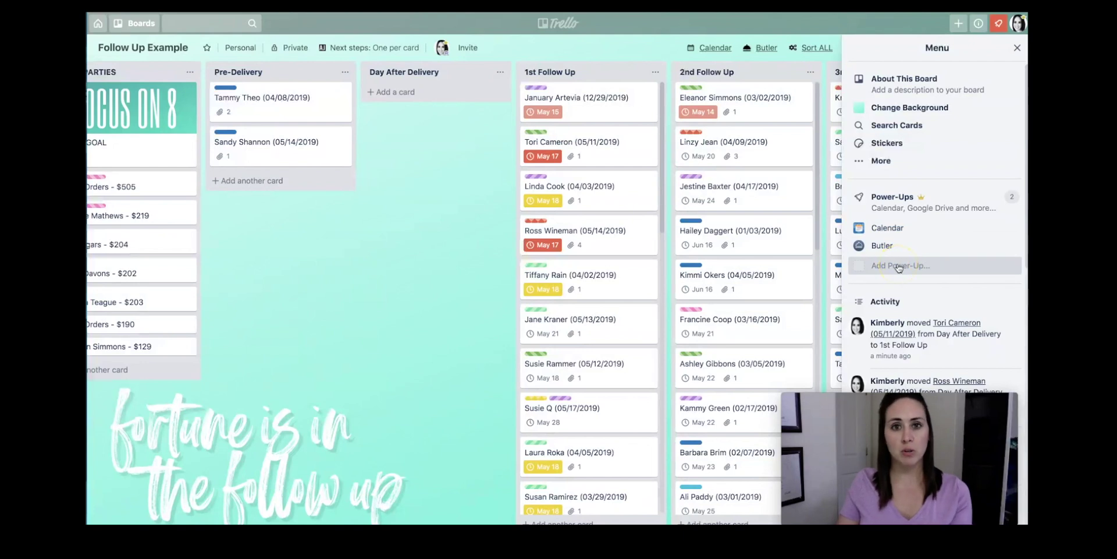
left_click(1016, 49)
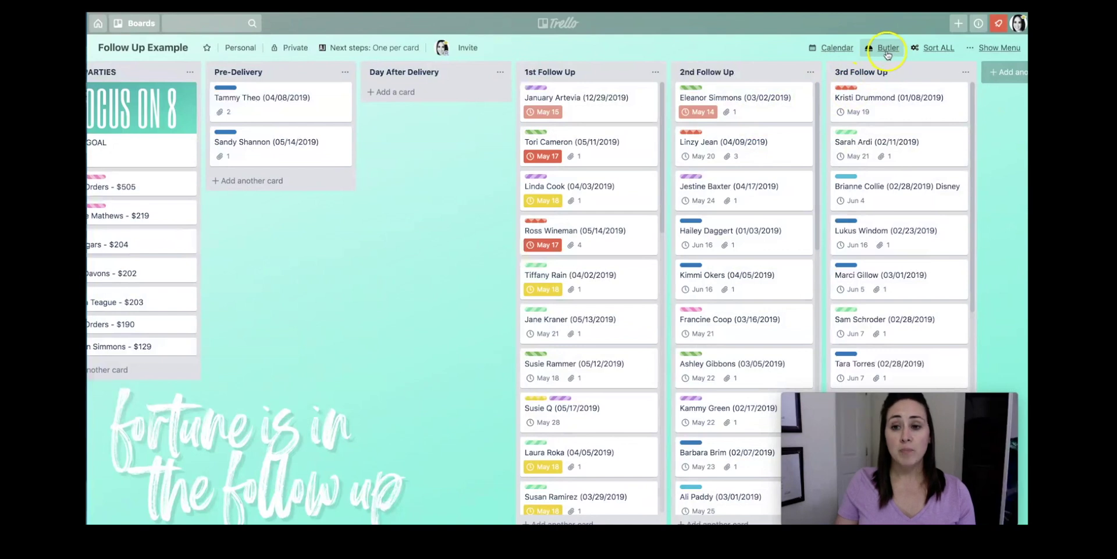
Start a new Butler board button and add an action that sorts the 1st Follow Up list by due date ascending
left_click(887, 50)
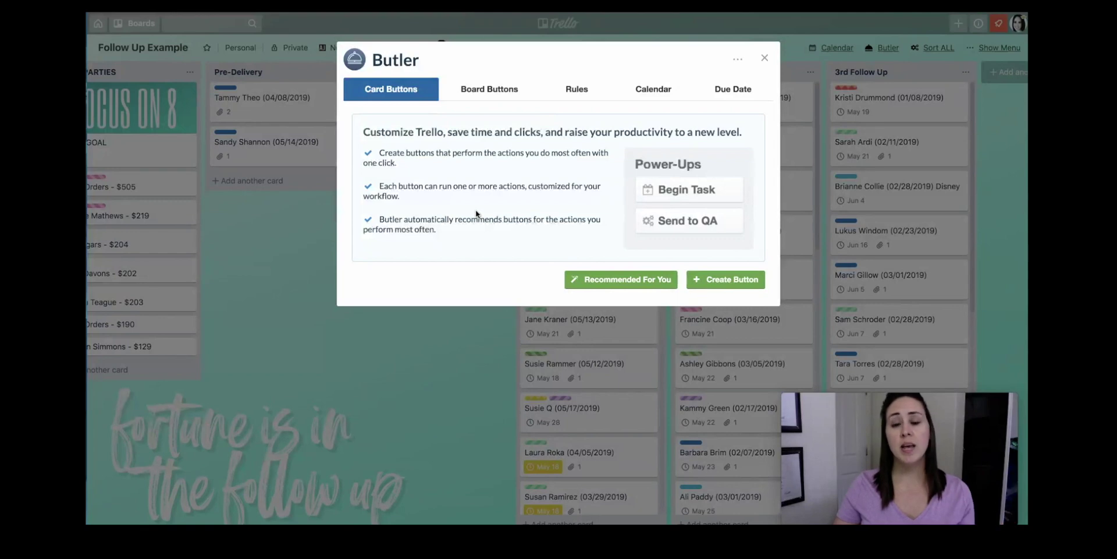
left_click(504, 90)
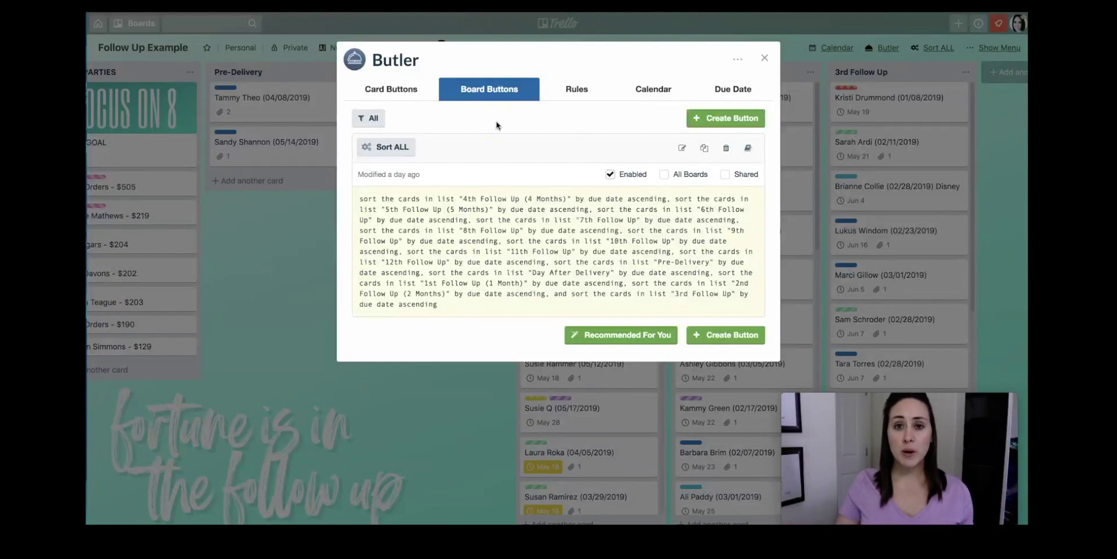
left_click(729, 336)
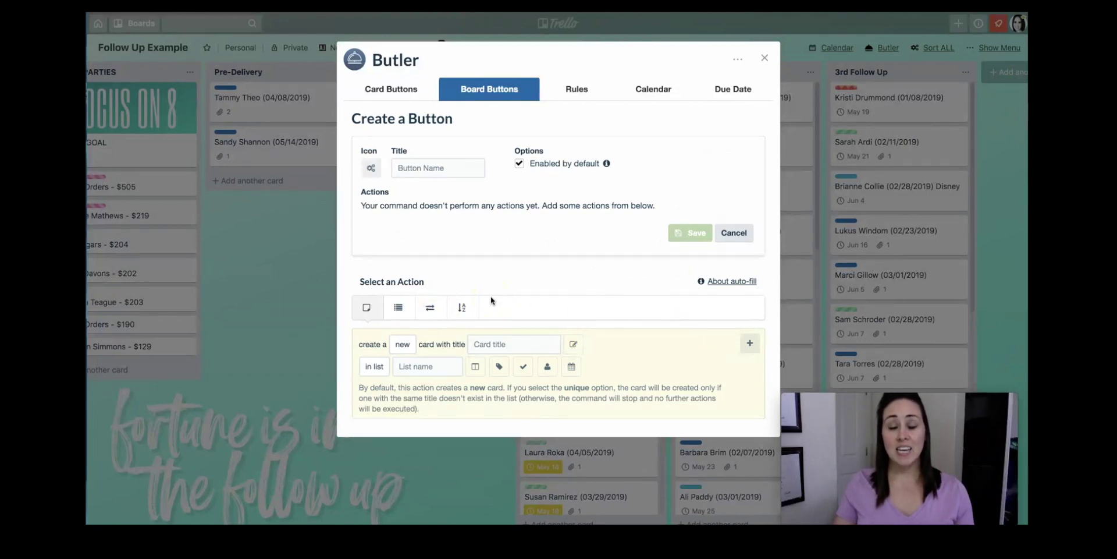
left_click(461, 307)
left_click(394, 344)
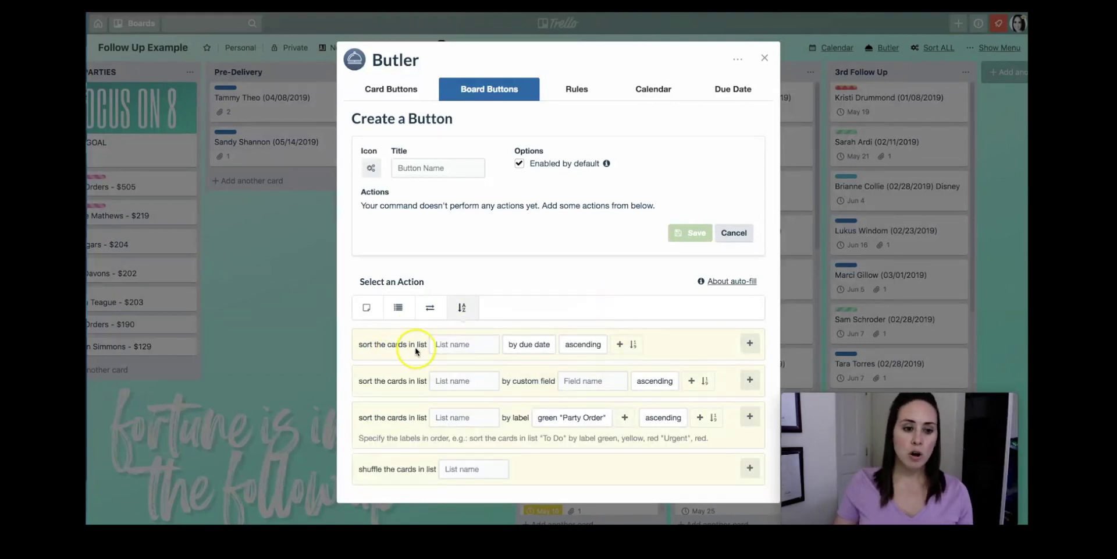
left_click(457, 344)
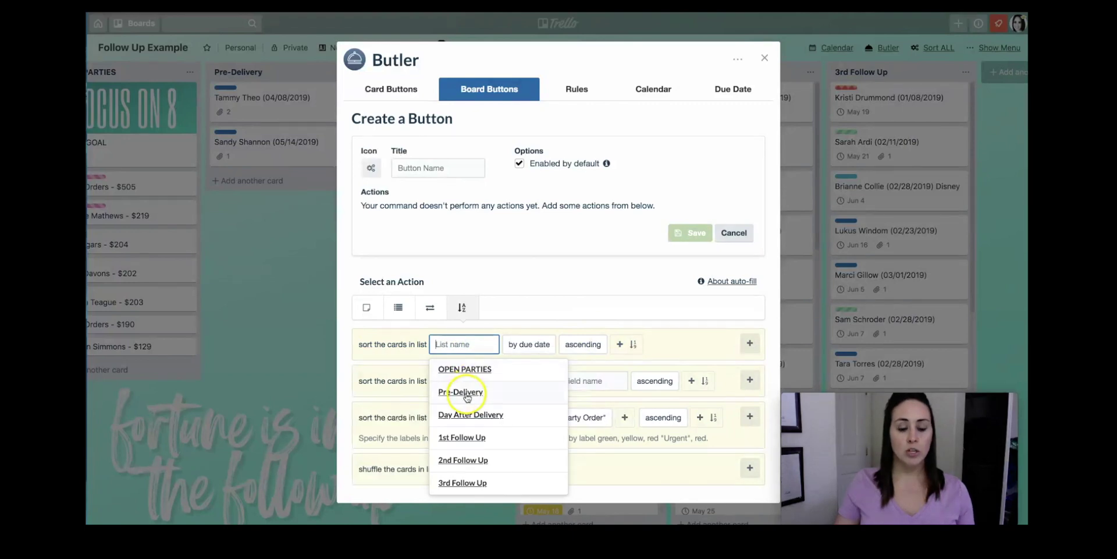
left_click(473, 438)
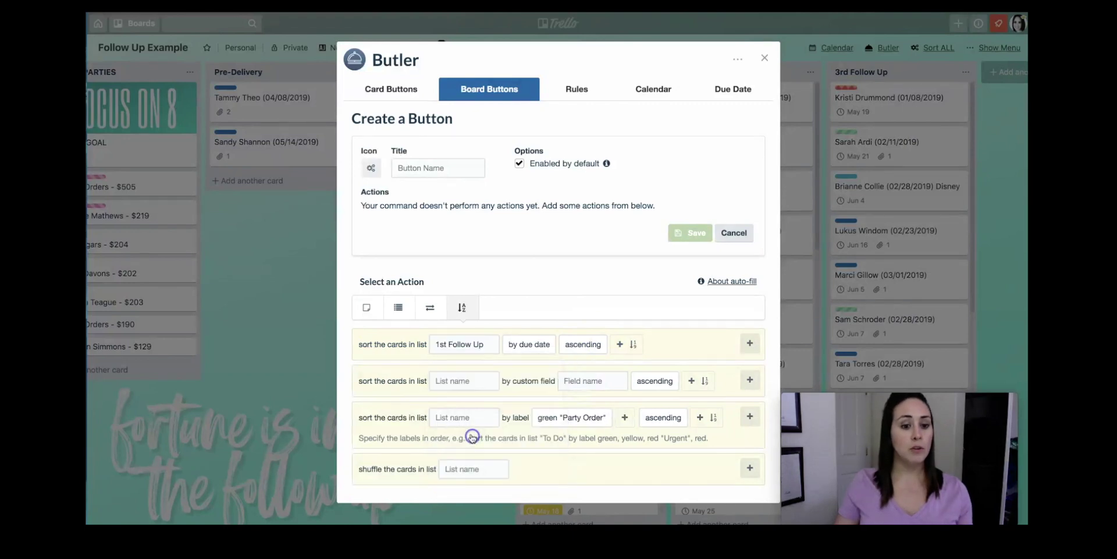
left_click(522, 350)
left_click(582, 344)
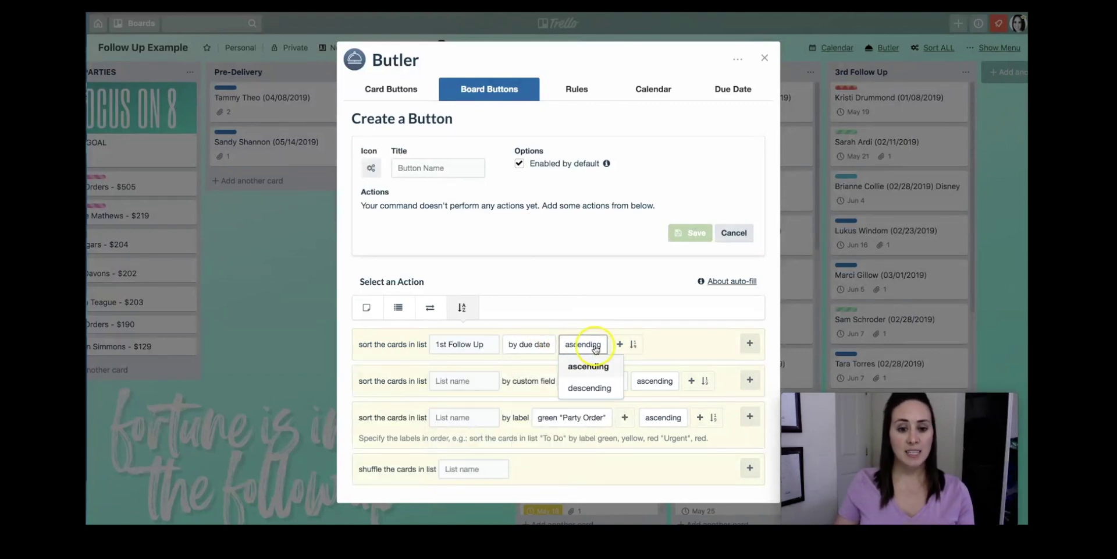
left_click(755, 346)
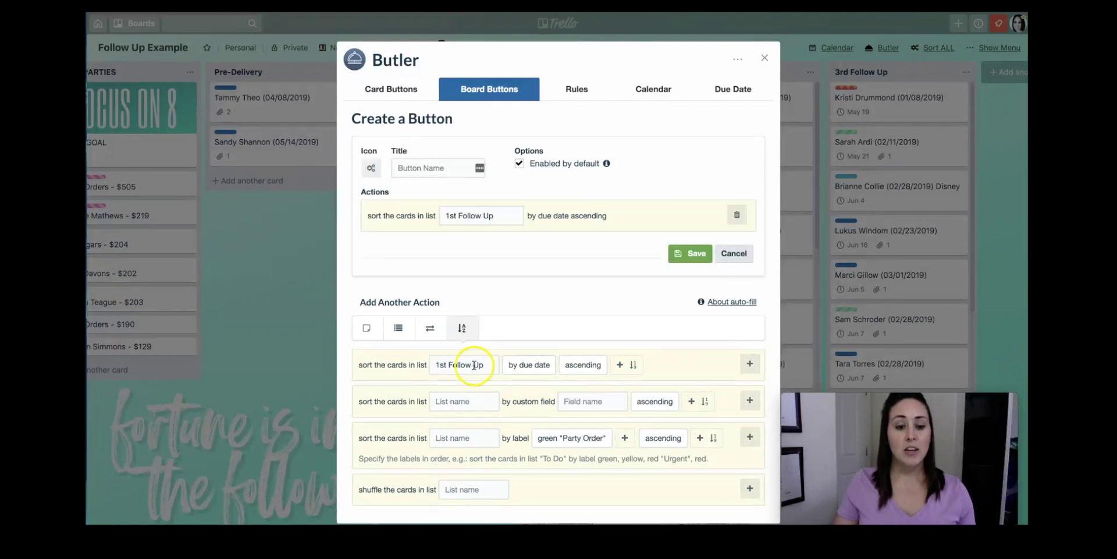
Add actions to the button that sort the 2nd Follow Up and 3rd Follow Up lists by due date ascending
left_click(475, 365)
left_click(463, 480)
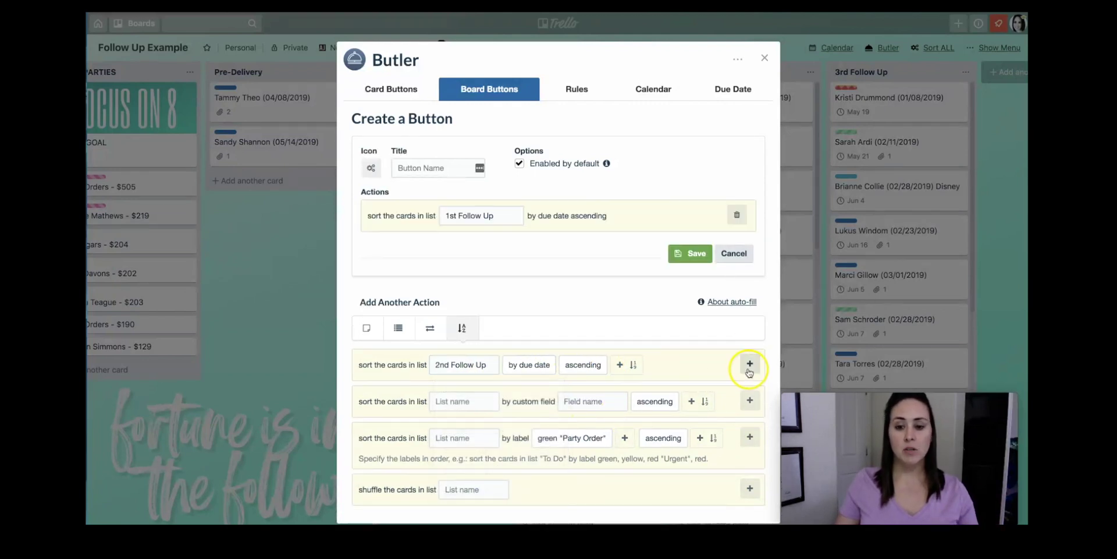
left_click(750, 366)
left_click(456, 395)
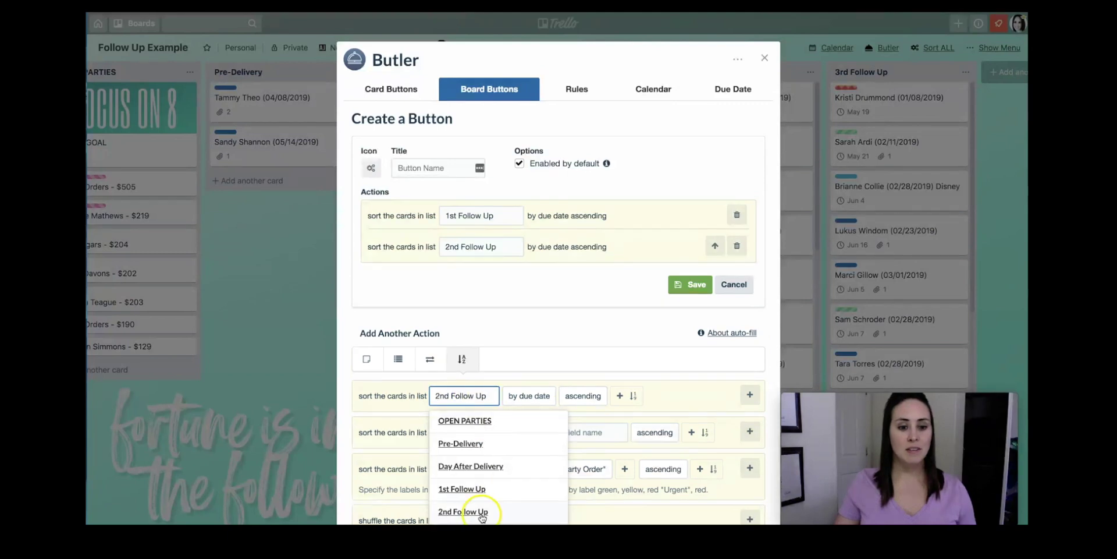
left_click(463, 521)
left_click(748, 395)
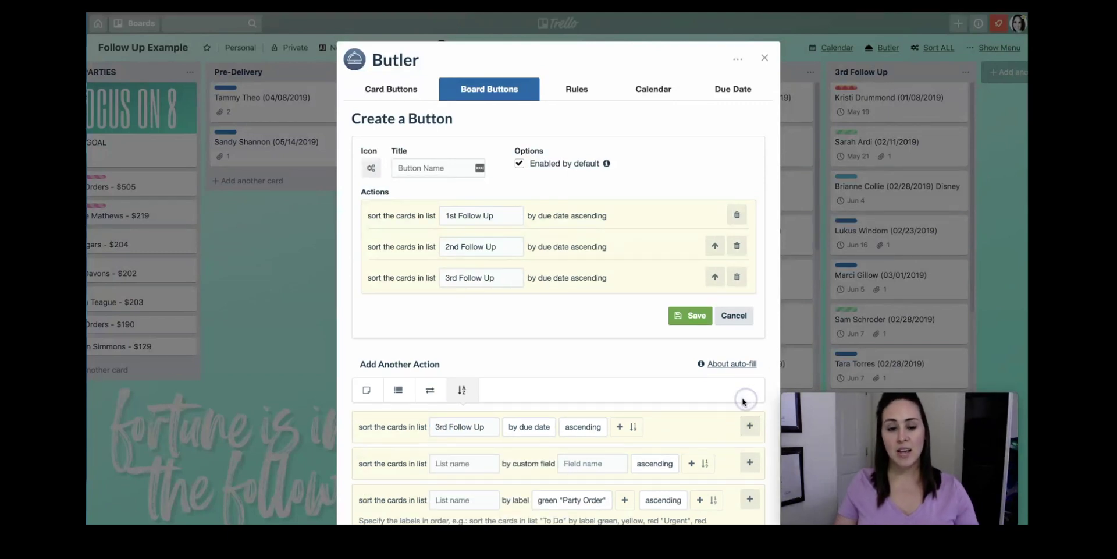
Title the new board button Sort ALL2 and save it, and run the Sort ALL button on the board
left_click(425, 169)
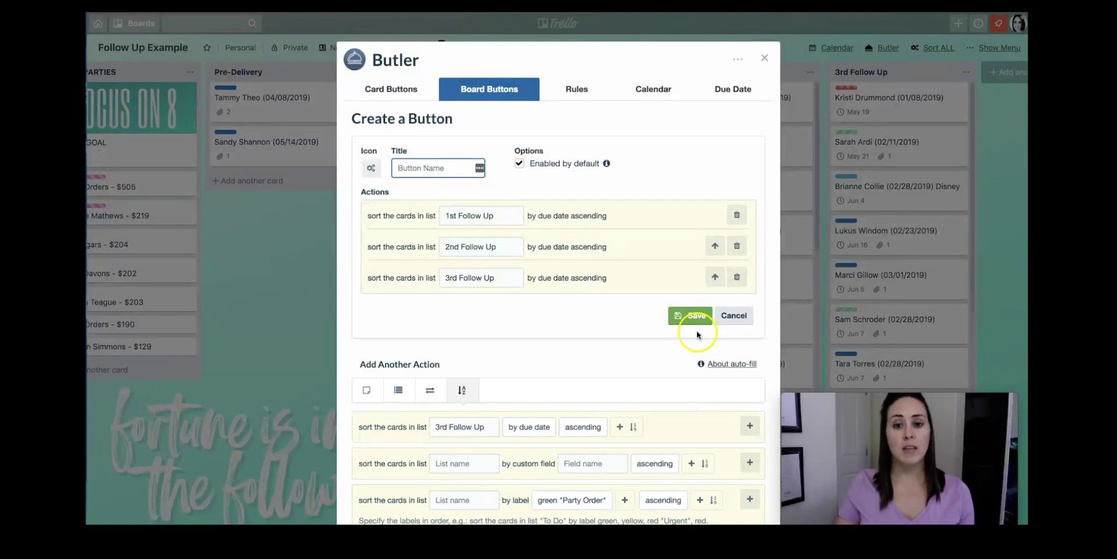
left_click(690, 315)
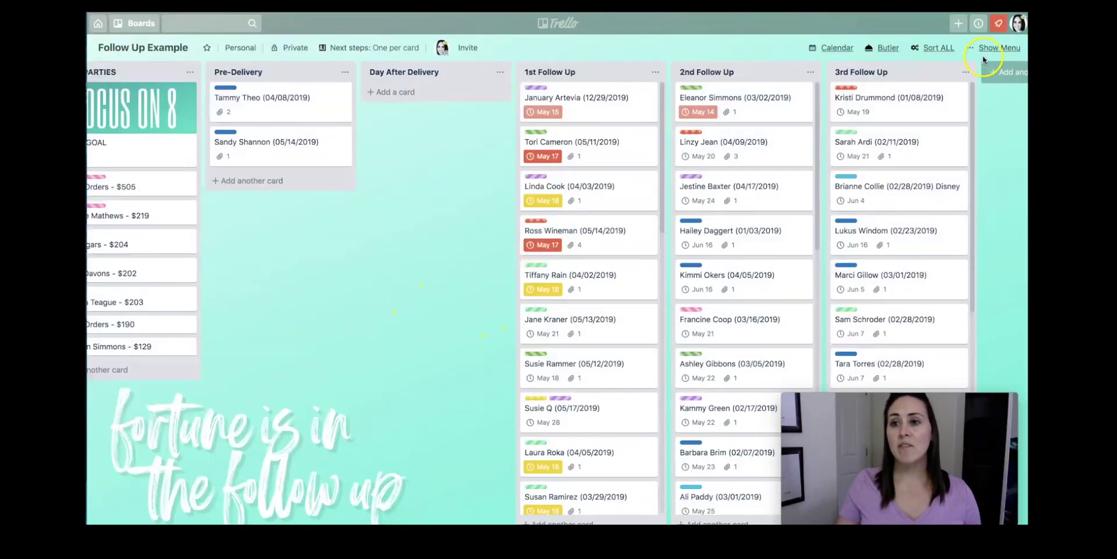
left_click(938, 57)
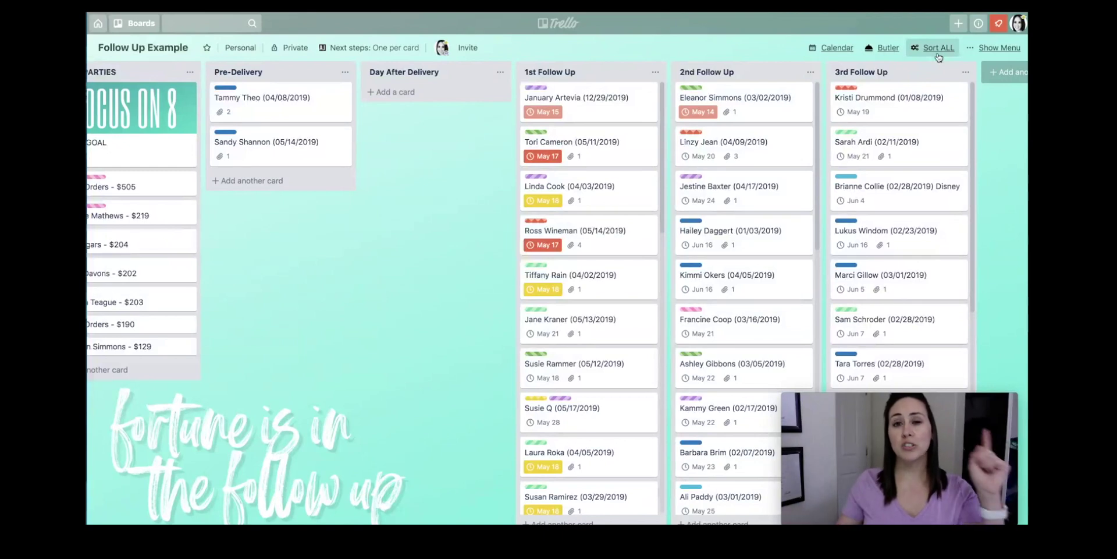
left_click(937, 54)
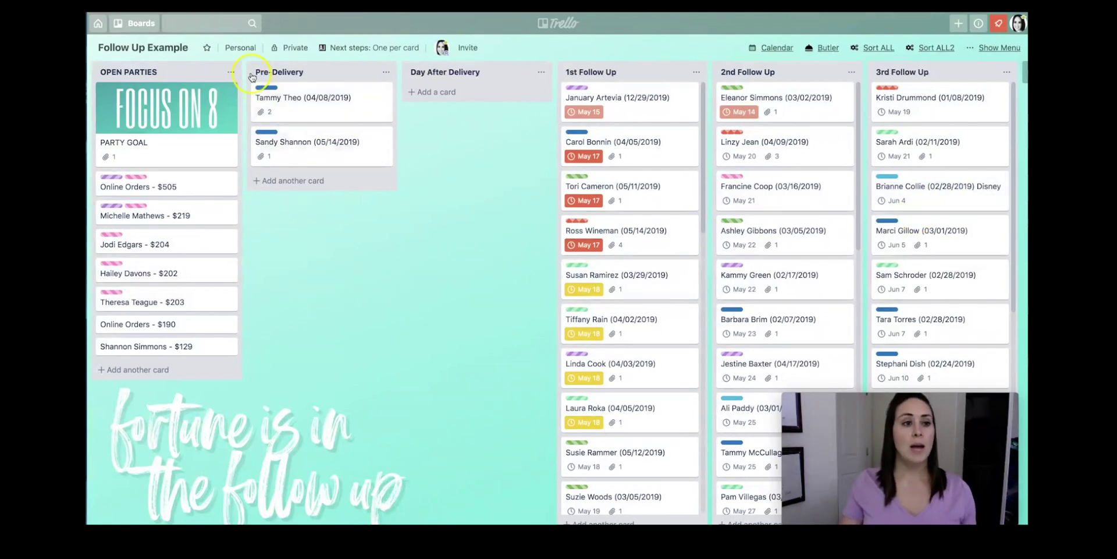
Search by first name for the customer card dated 02/28/2019 Disney, open it, and pick June 19, 2019 as due date without saving
left_click(200, 25)
type("brianne")
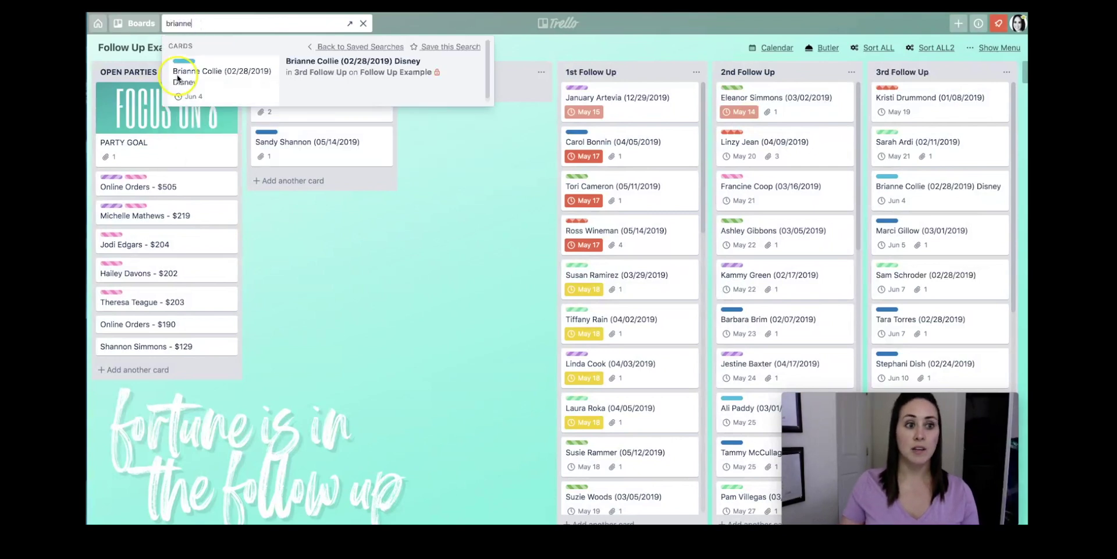
left_click(241, 69)
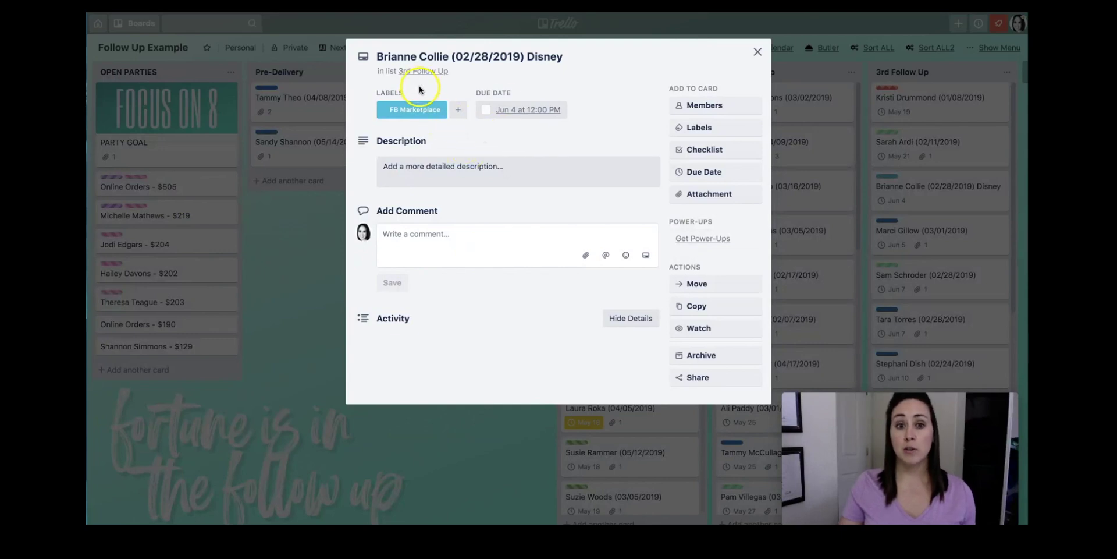
left_click(524, 110)
left_click(558, 280)
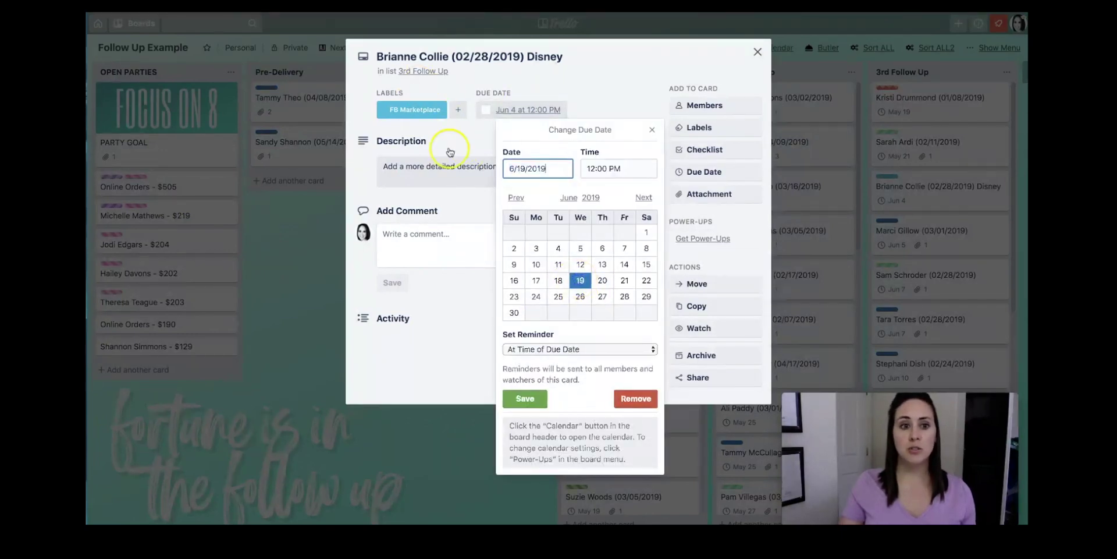
Move the open customer card to position 3 of the Pre-Delivery list and close the card
left_click(414, 71)
left_click(443, 149)
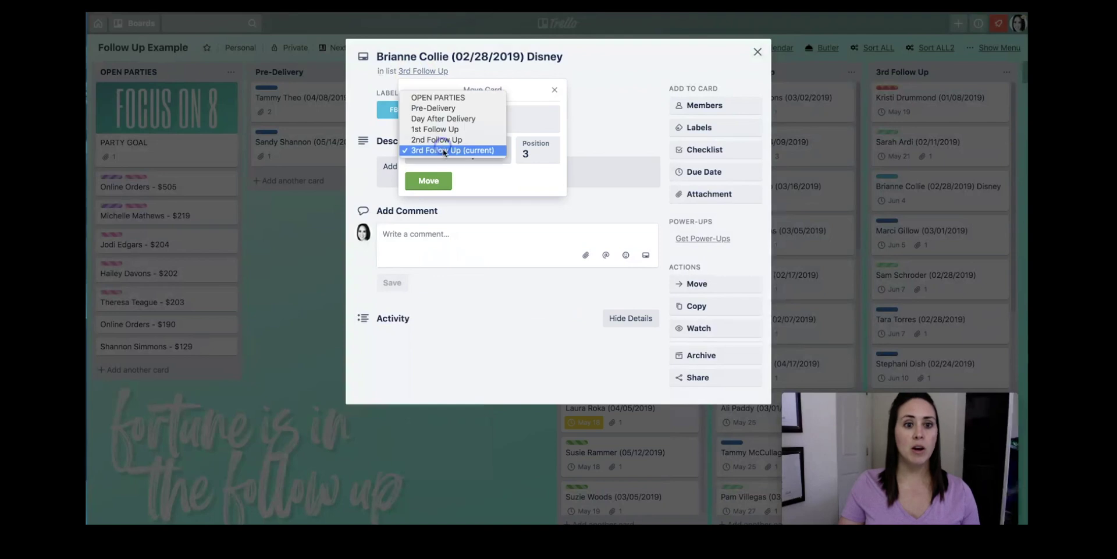
left_click(445, 109)
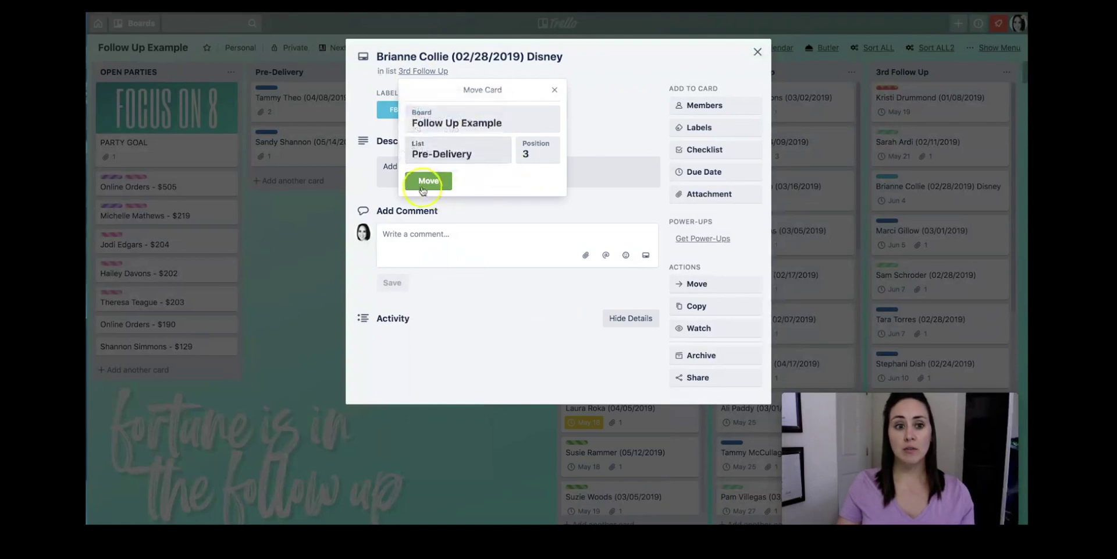
left_click(424, 182)
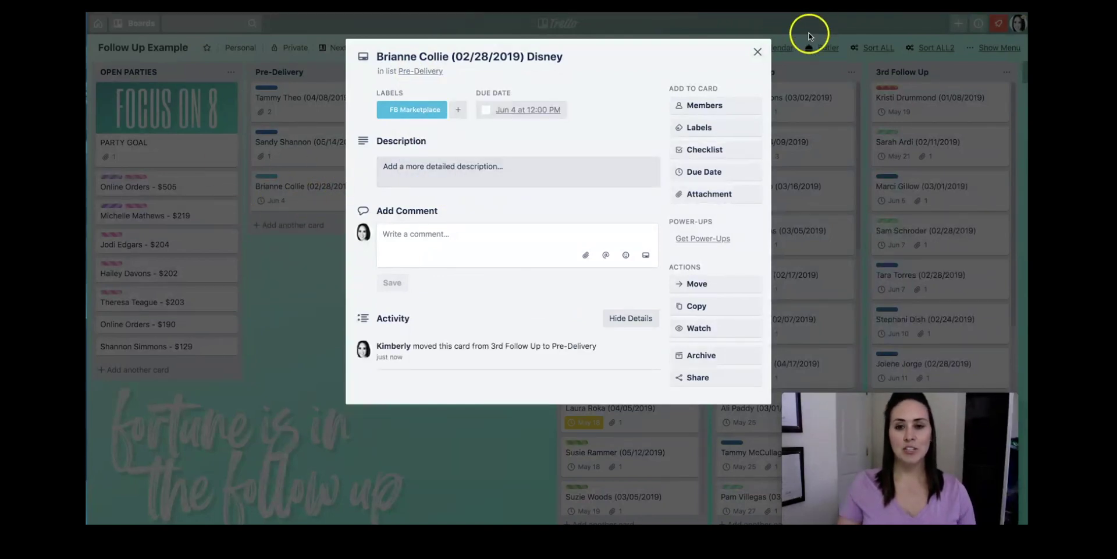
left_click(757, 51)
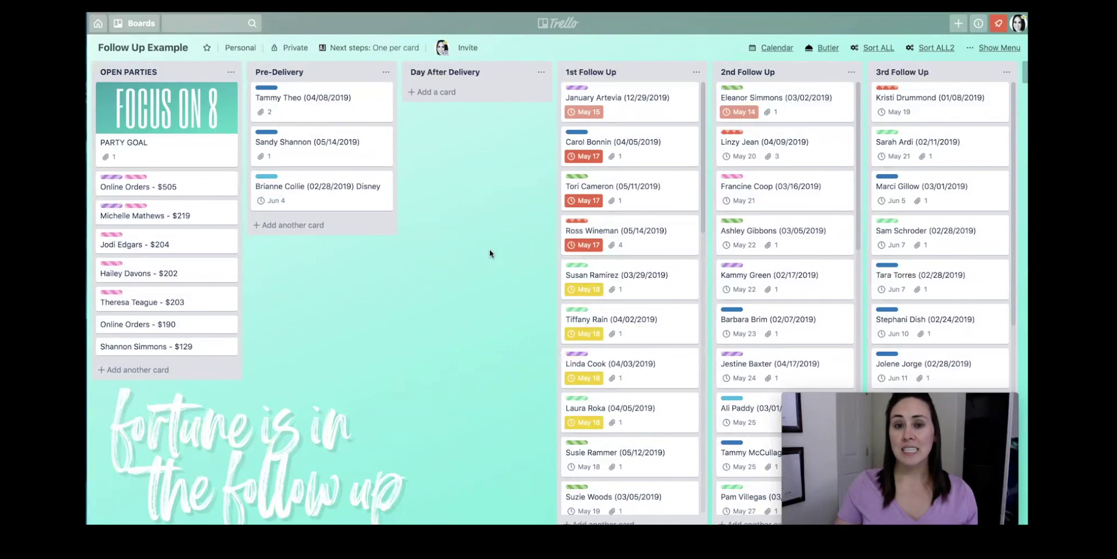
Open the Copy Board form for the Follow Up Example board
left_click(779, 143)
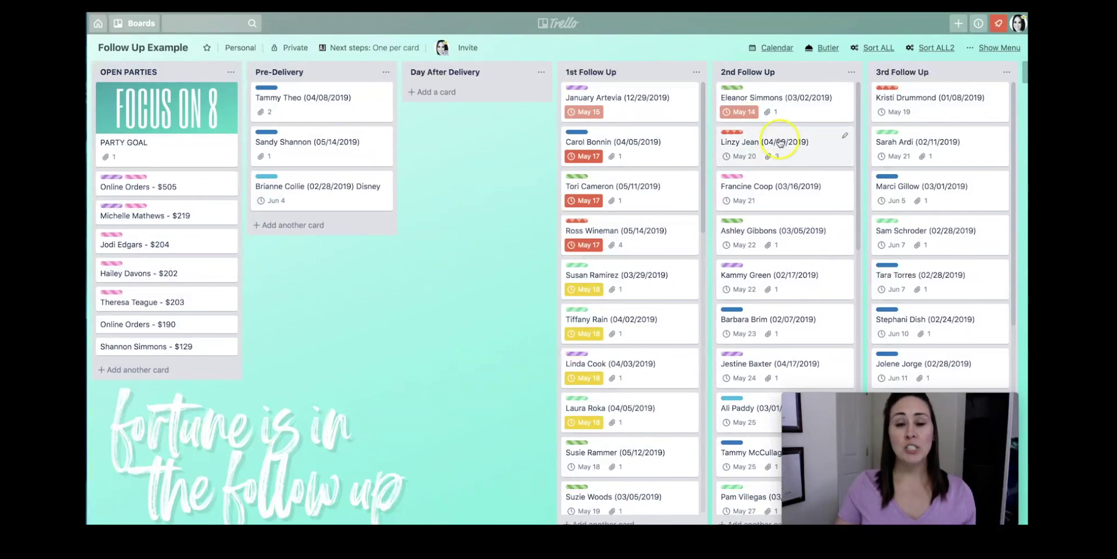
left_click(996, 48)
left_click(880, 161)
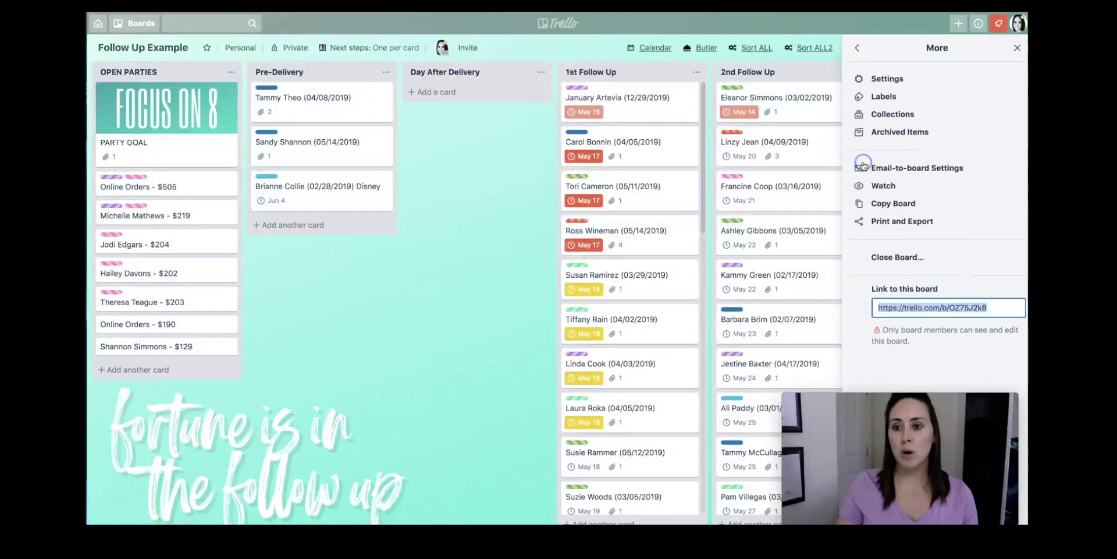
left_click(912, 205)
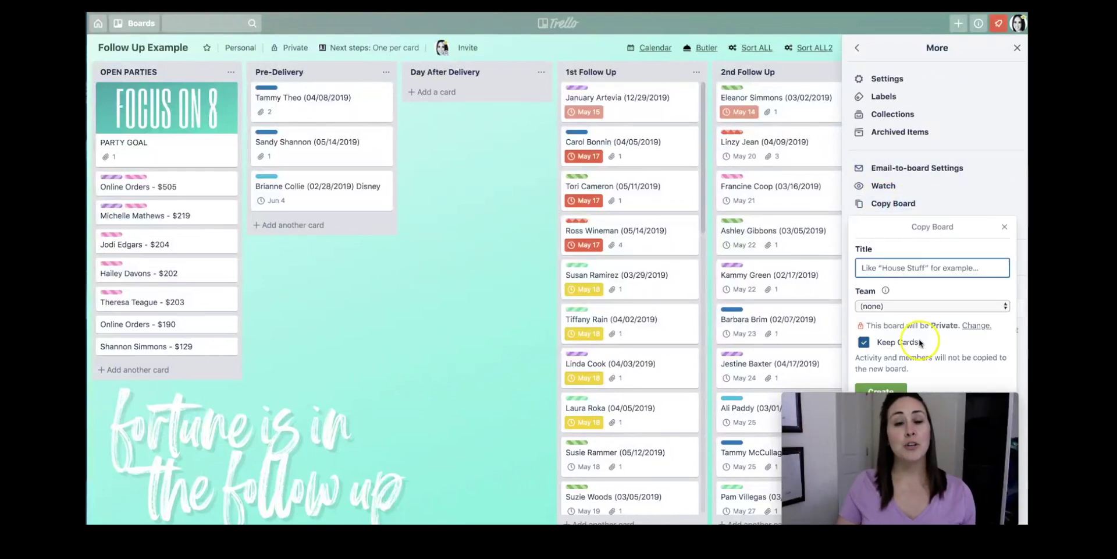